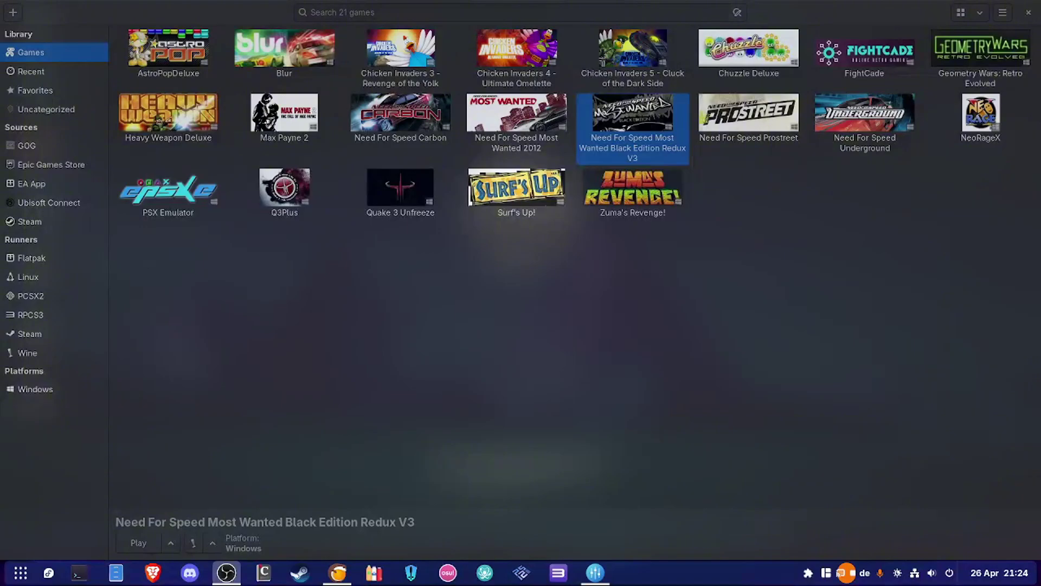
Change the Black Edition Redux V3 game's runner Wine version to wine-ge-8-26-x86_64 (default)
left_click(844, 392)
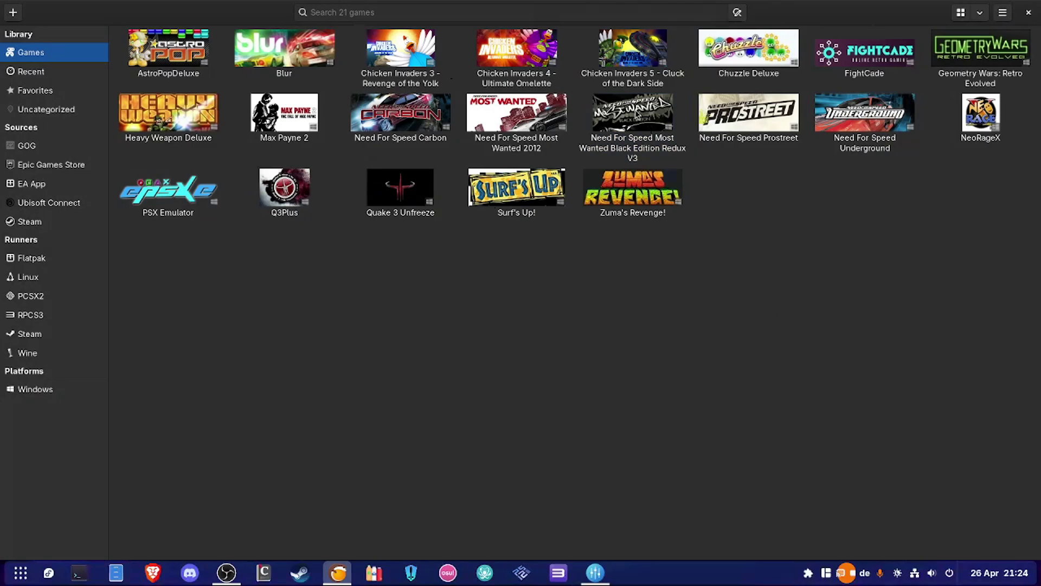
right_click(646, 137)
left_click(651, 148)
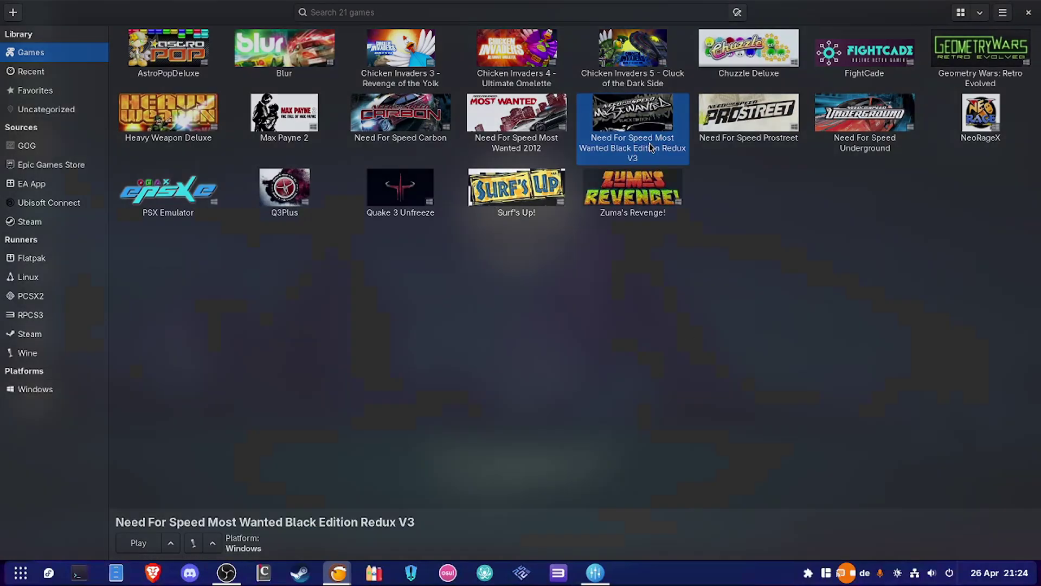
left_click(448, 111)
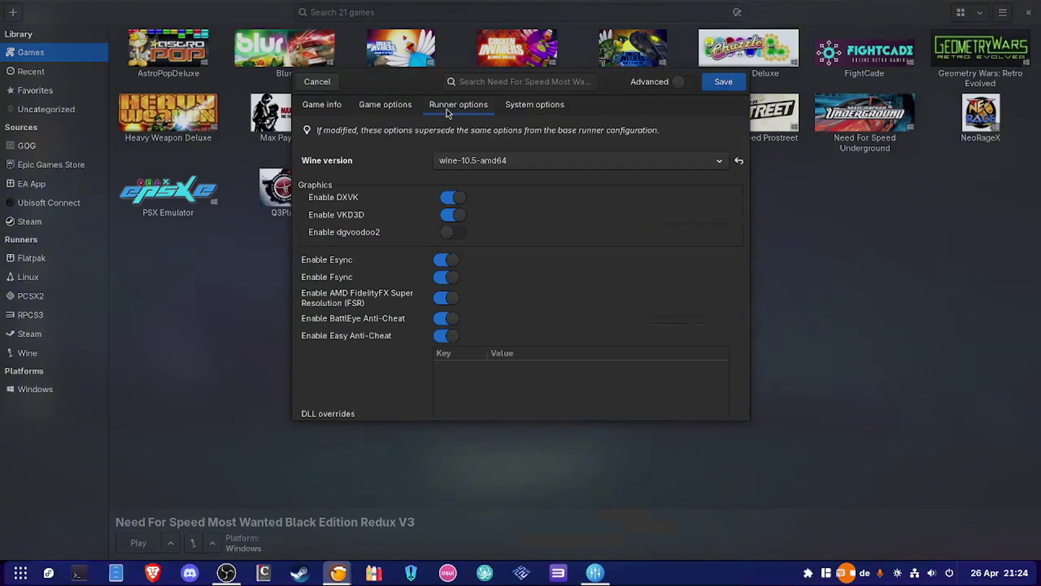
left_click(530, 163)
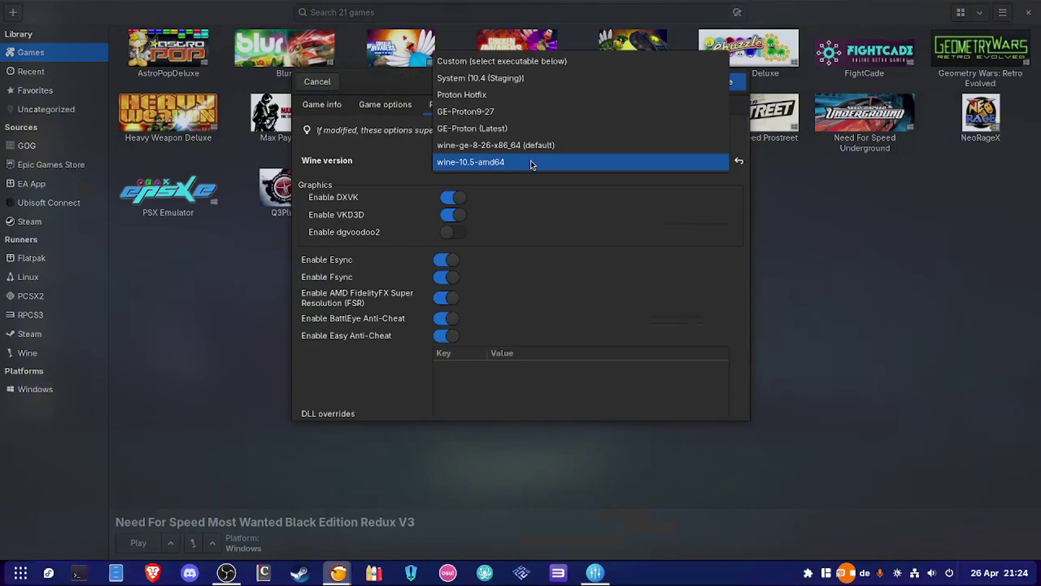
left_click(534, 146)
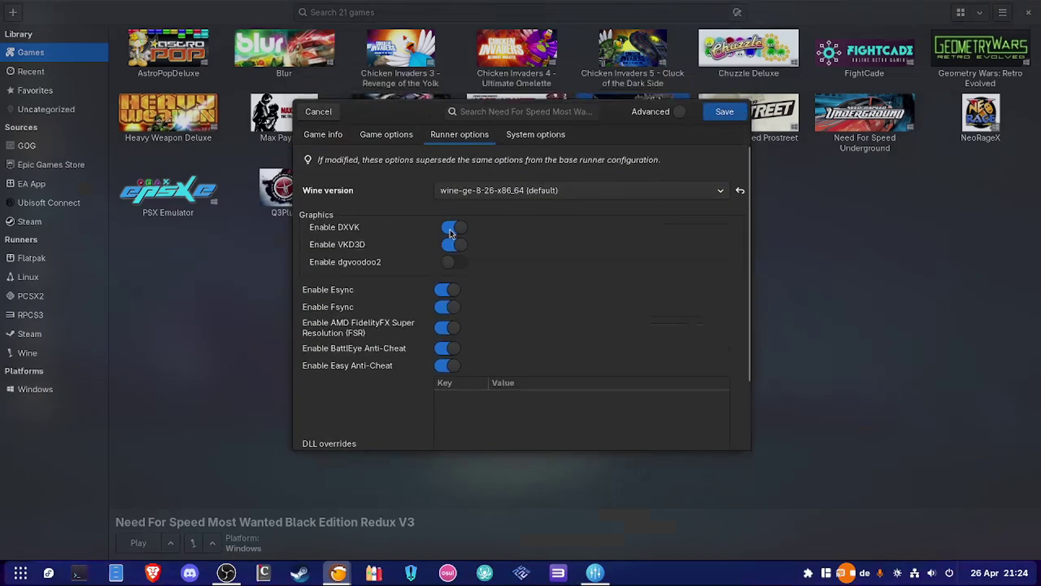
scroll(585, 295, "down", 2)
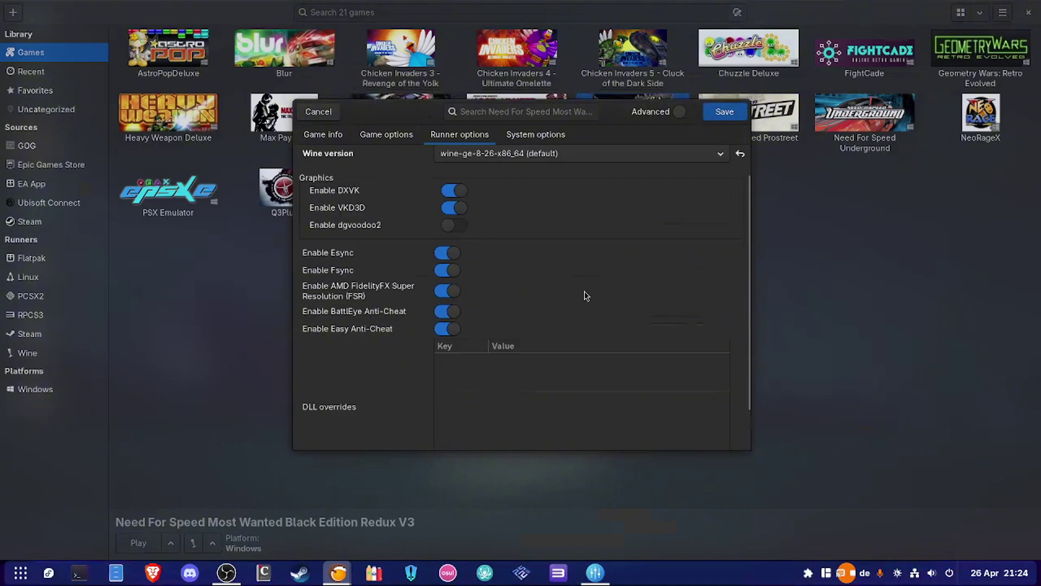
scroll(584, 296, "down", 2)
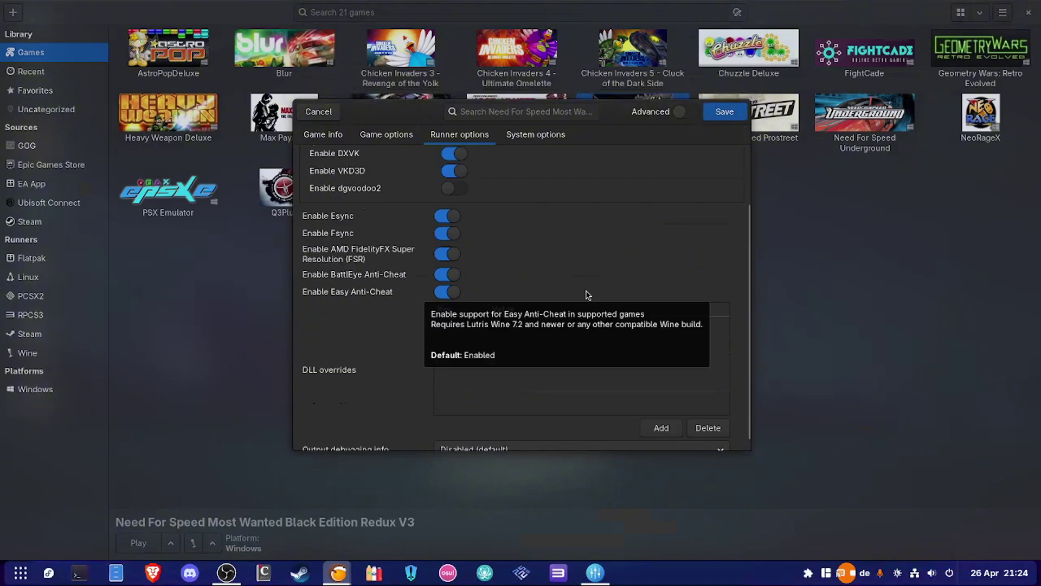
scroll(587, 295, "up", 4)
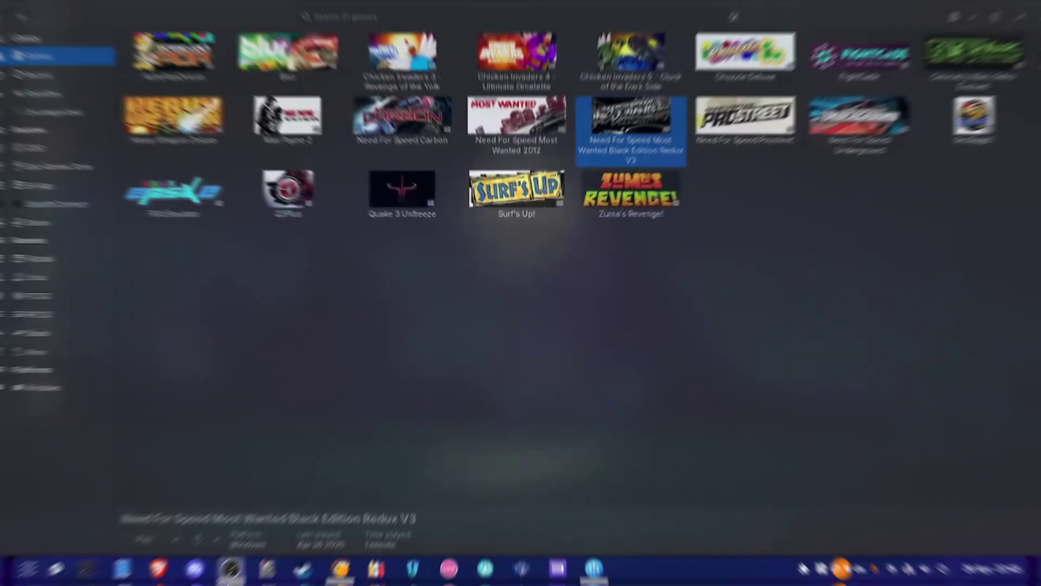
left_click(682, 332)
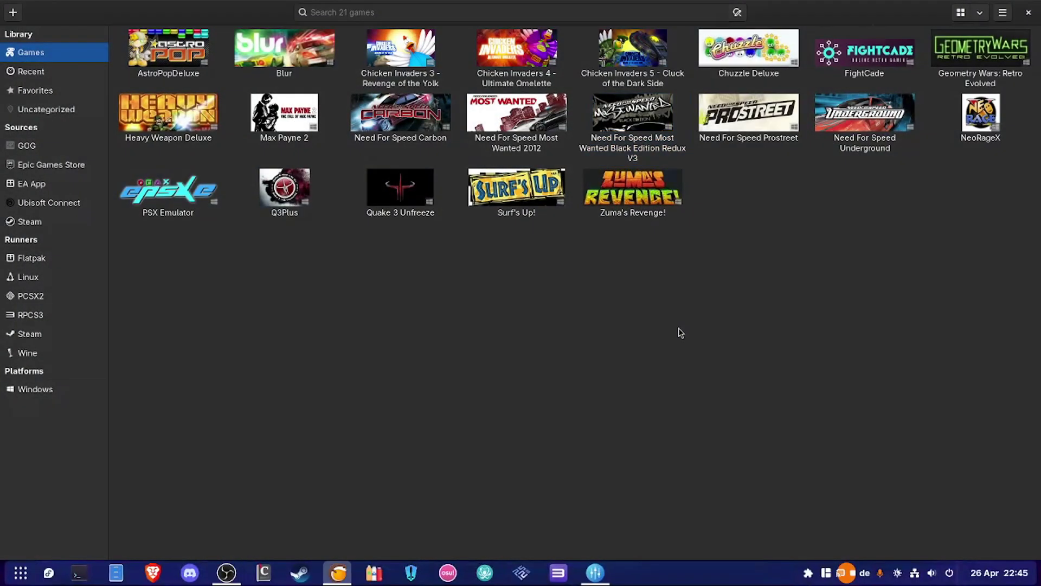
double_click(635, 118)
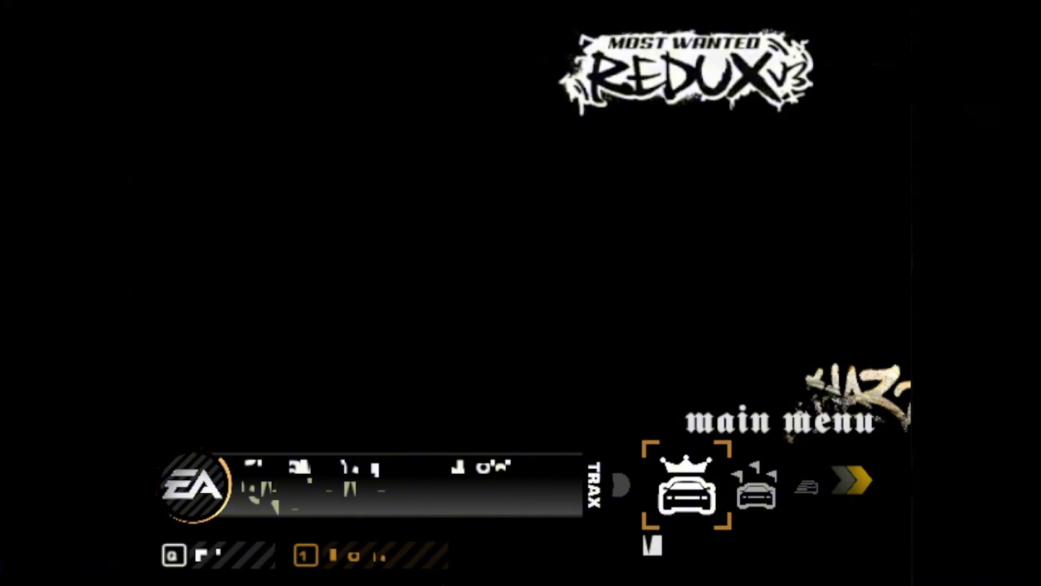
key("Right")
key("Right")
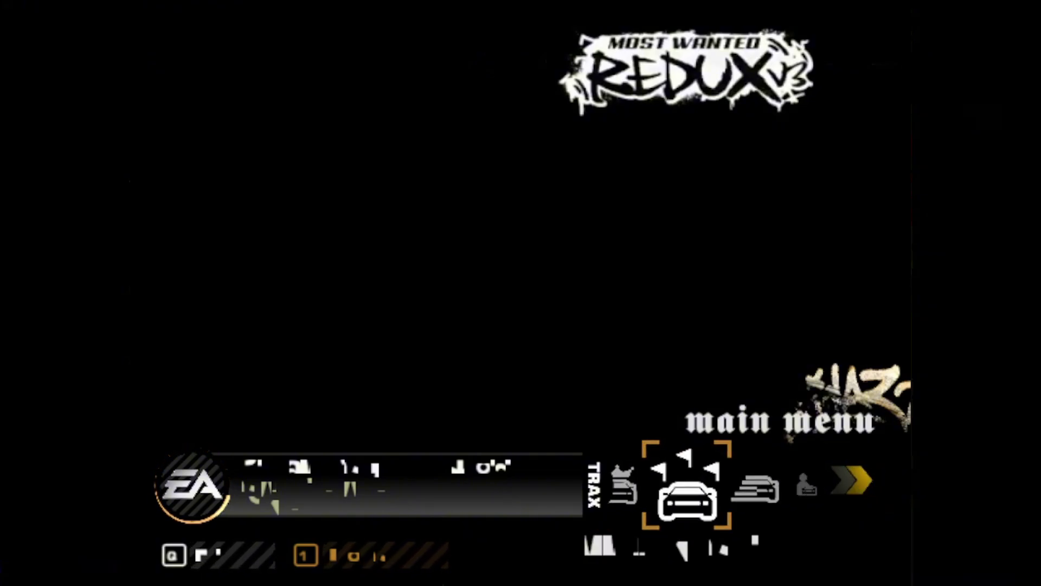
key("Right")
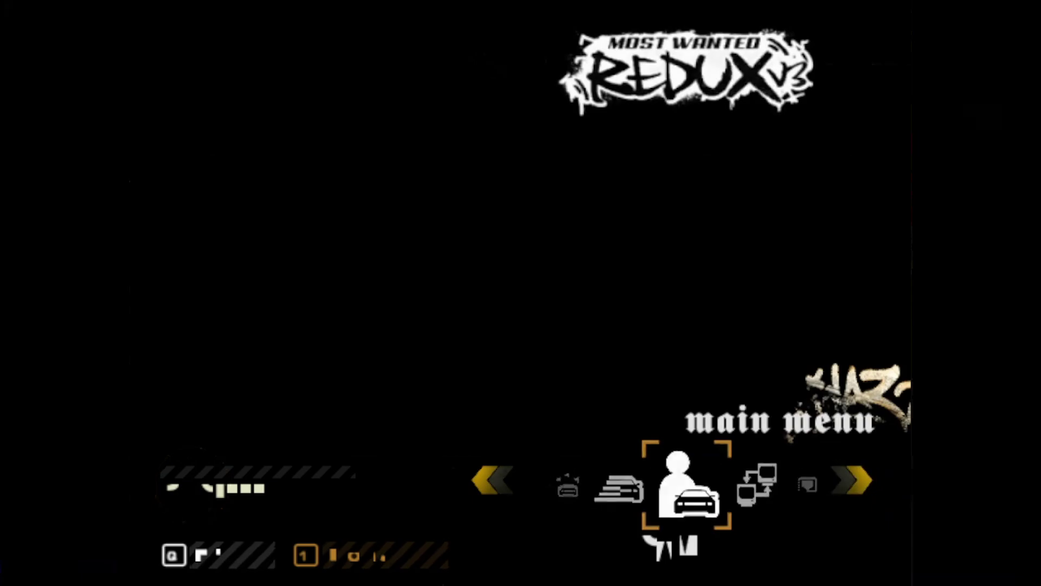
key("Return")
key("Return")
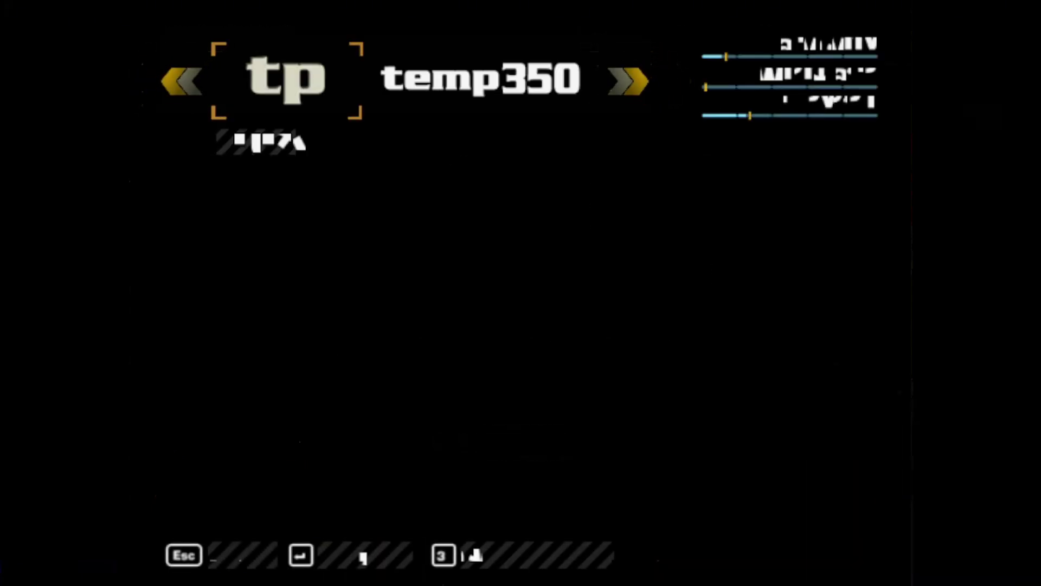
key("Left")
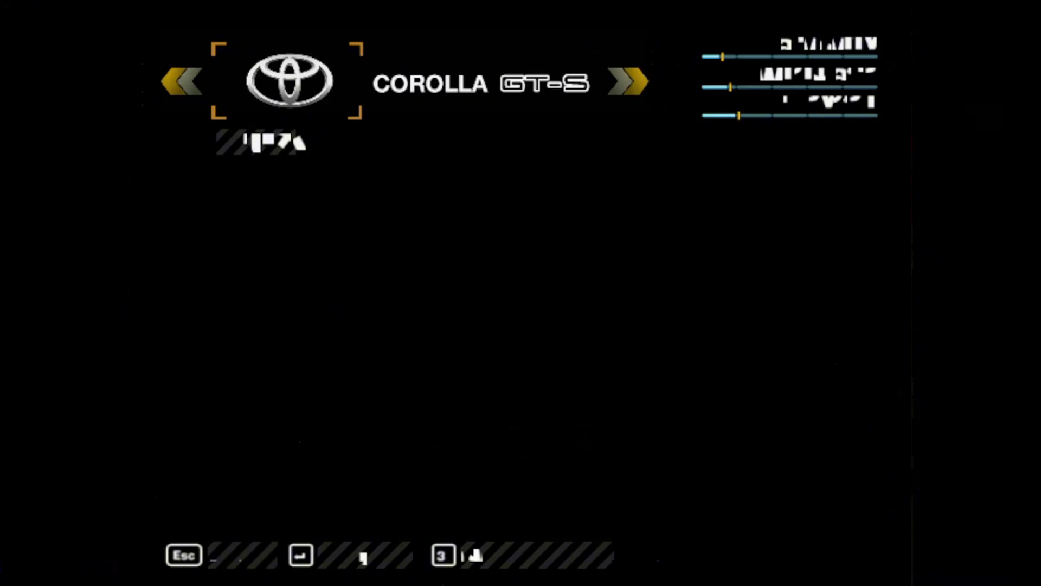
key("Left")
key("Left")
key("Left")
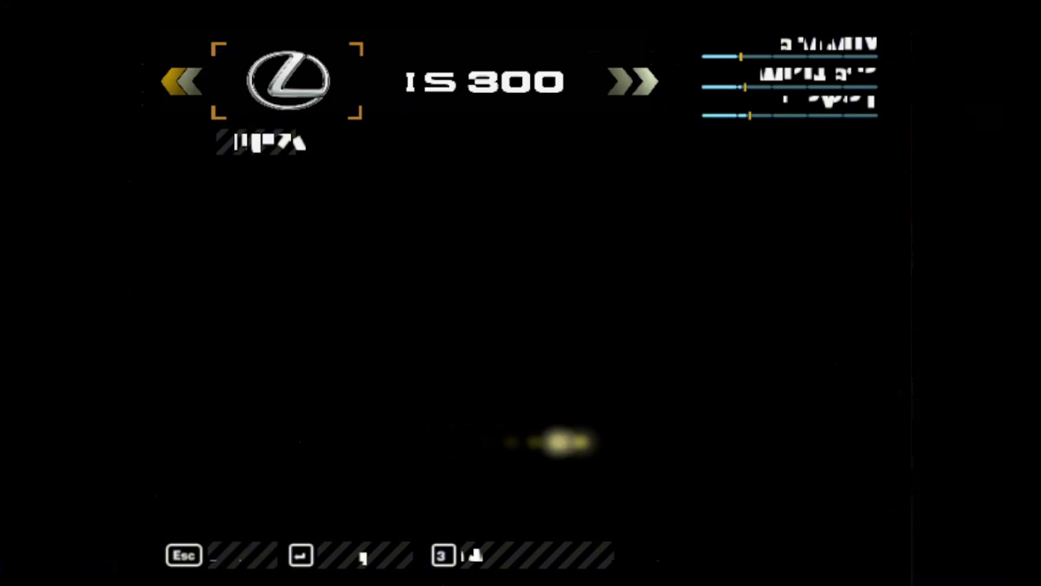
key("Left")
key("Left")
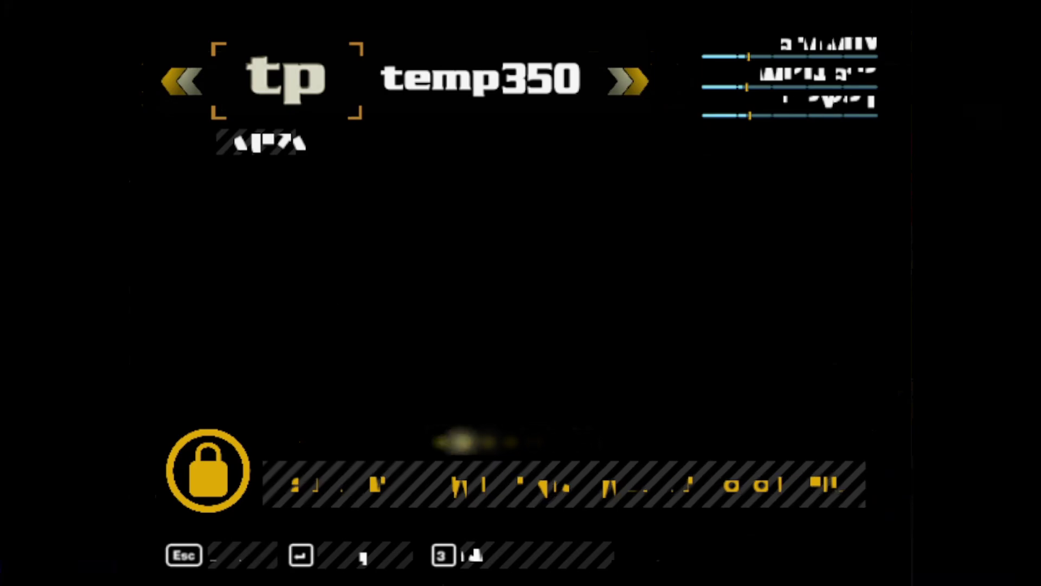
key("Left")
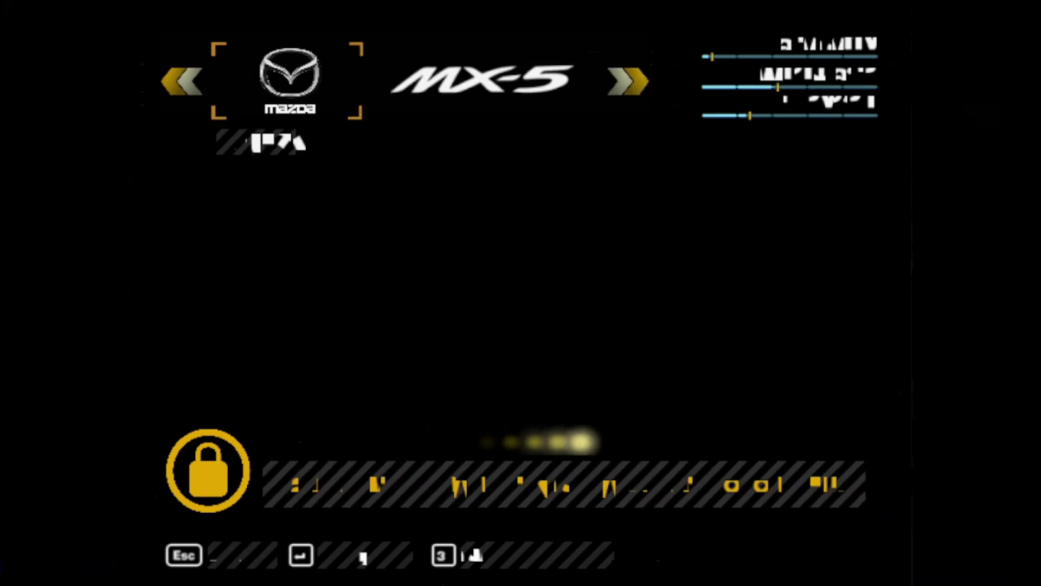
key("Left")
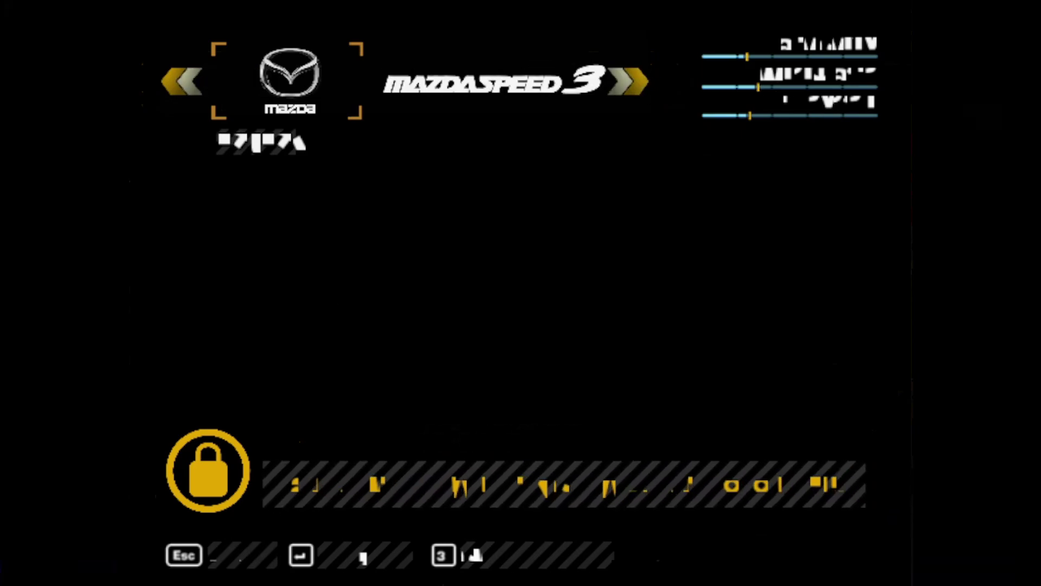
key("Right")
key("Right")
key("Right")
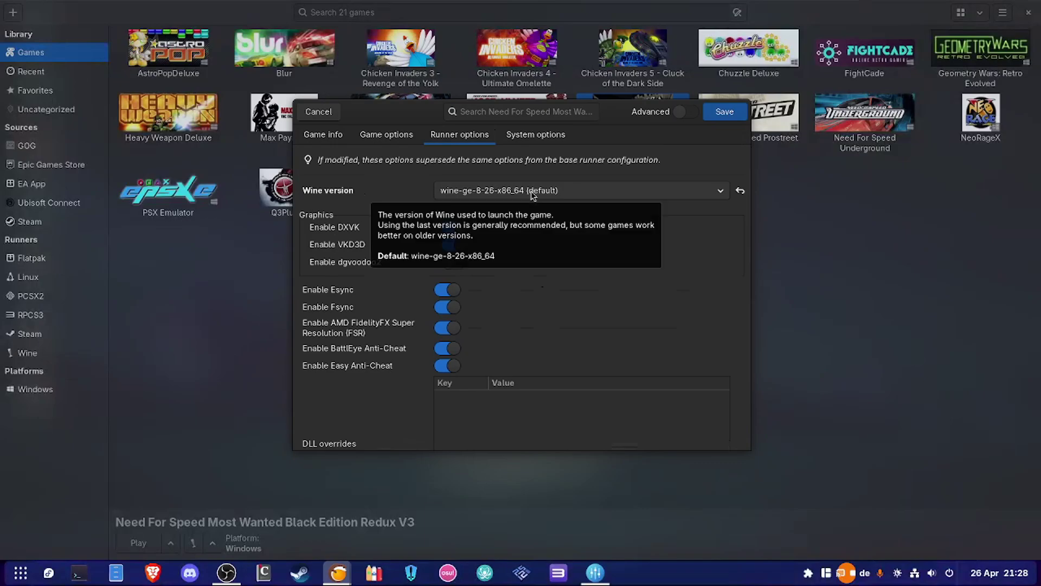
Discard the open configuration, then set the game's Wine version to wine-ge-8-26-x86_64 and close
left_click(313, 111)
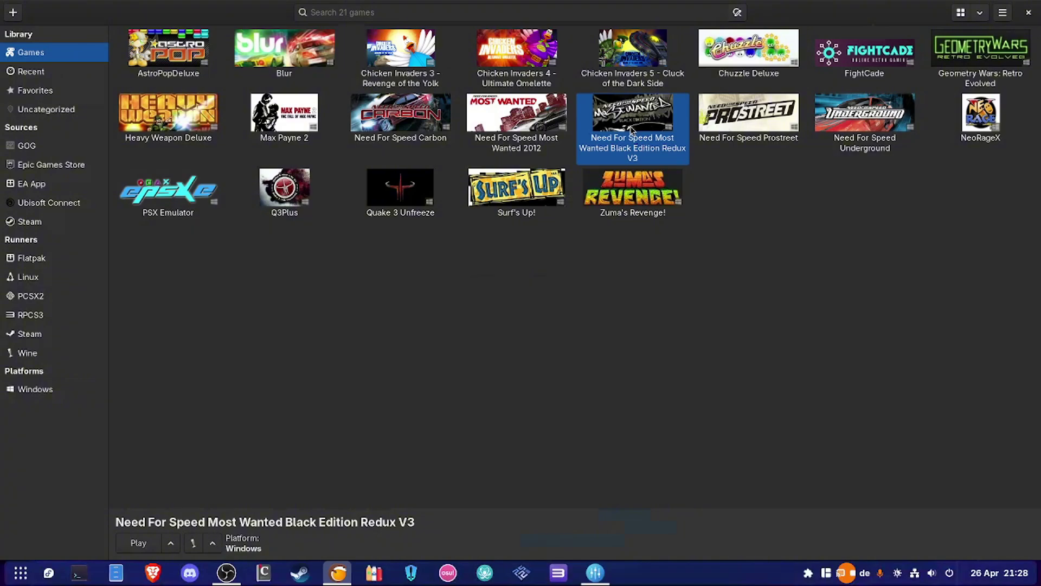
right_click(632, 130)
left_click(672, 163)
left_click(453, 104)
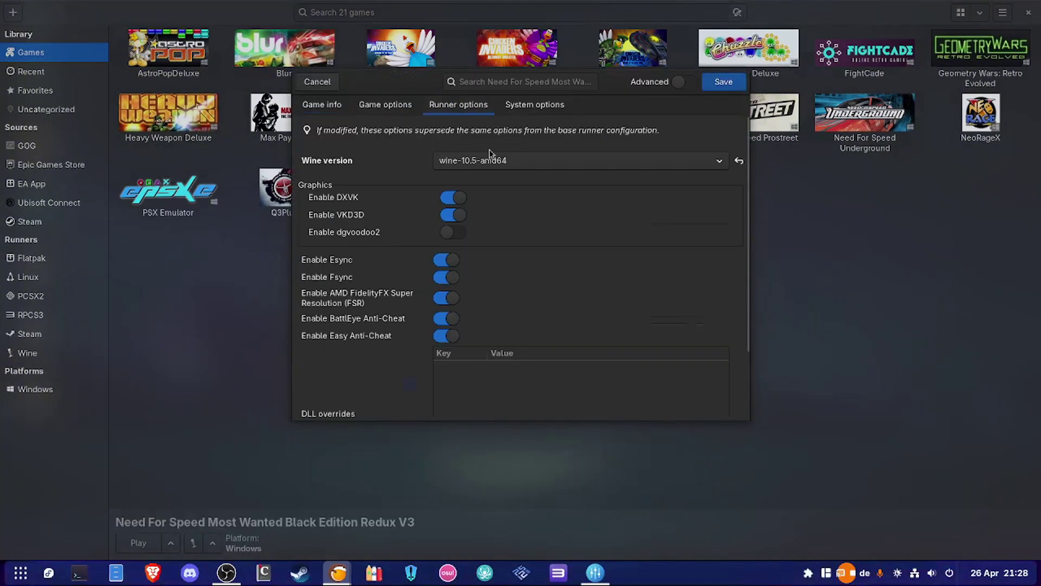
left_click(483, 161)
left_click(486, 142)
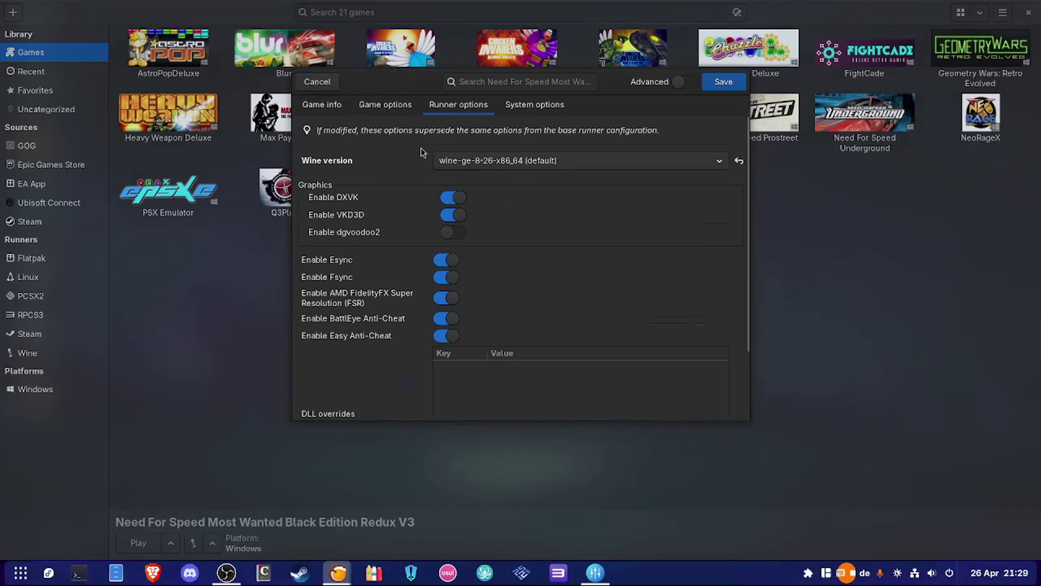
left_click(335, 85)
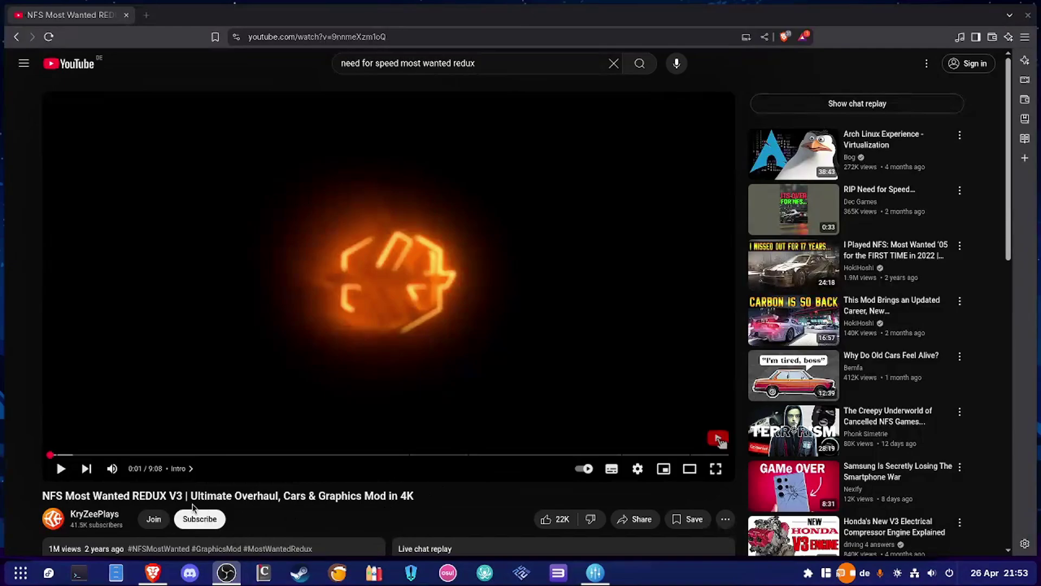
Highlight 'REDUX V3' in the YouTube video title, then clear the selection
left_click_drag(133, 496, 187, 495)
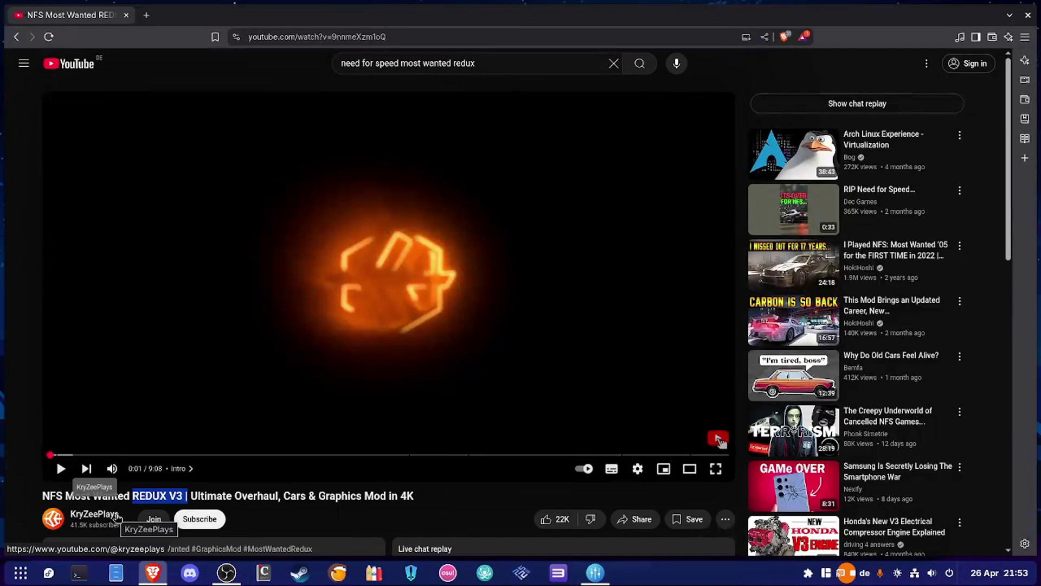
left_click(441, 493)
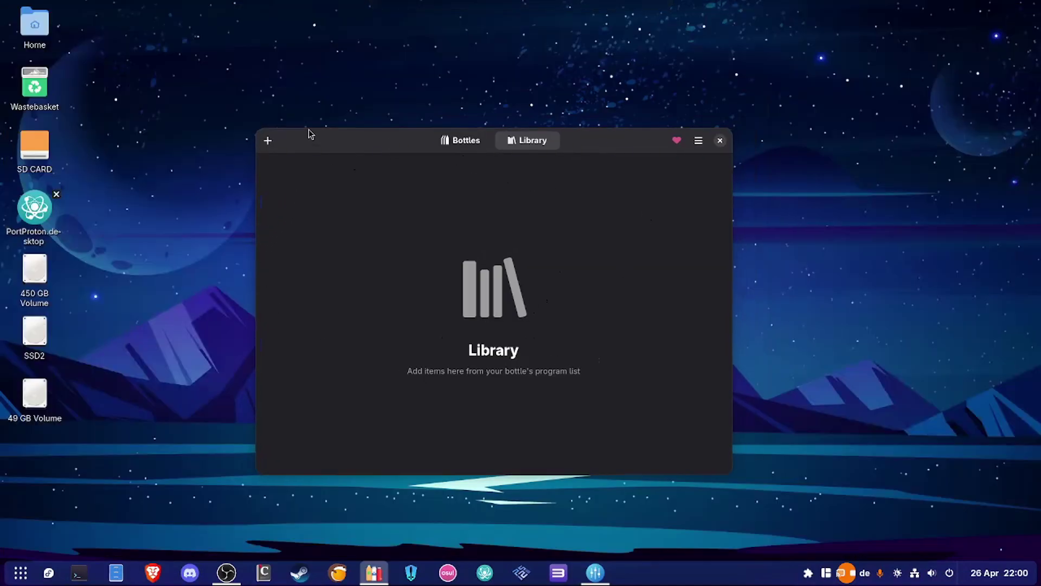
Move from the Bottles Library to the still-empty Bottles page
left_click_drag(788, 491, 227, 131)
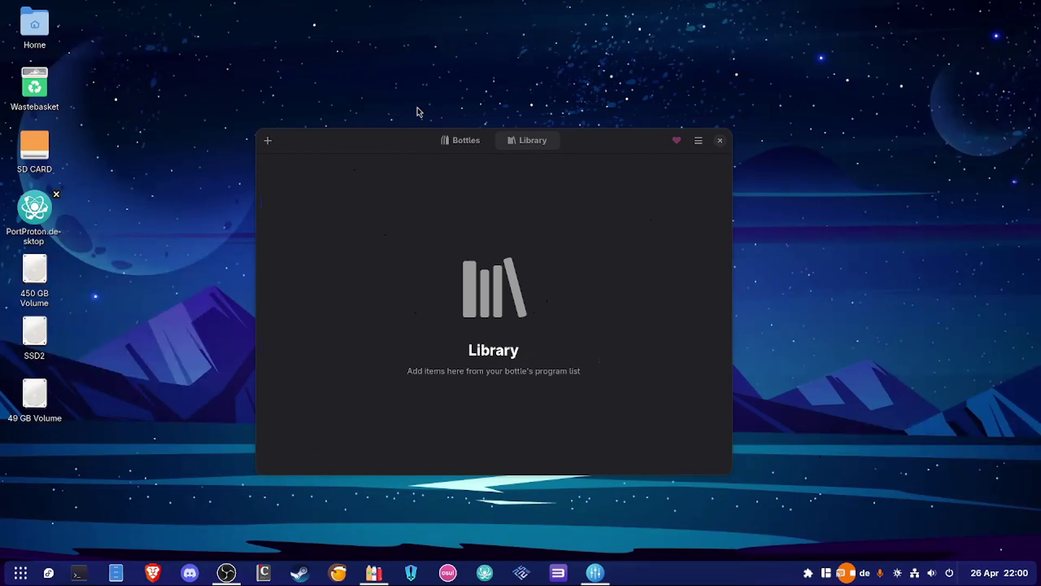
left_click(442, 142)
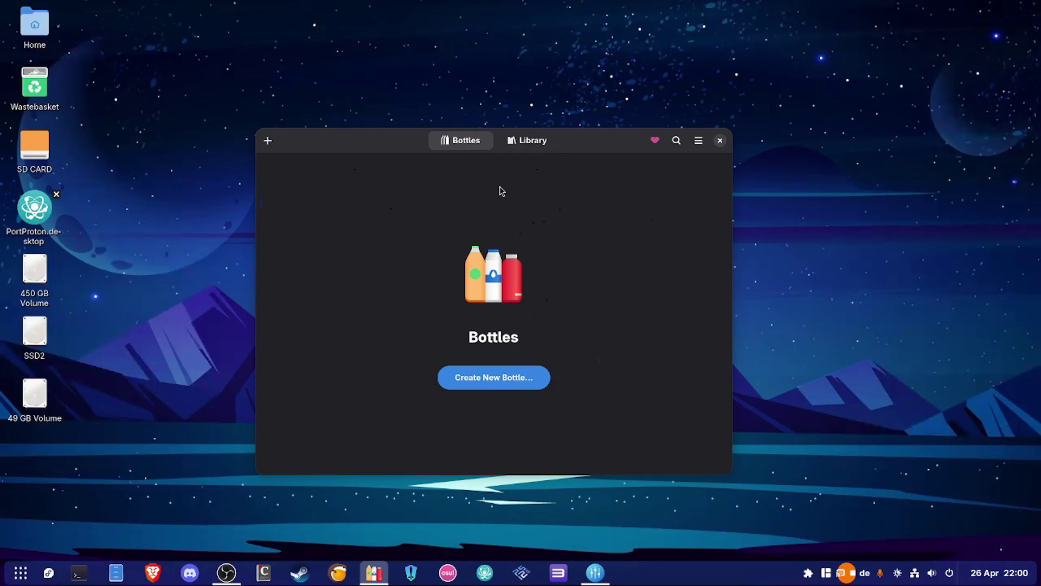
Create a Gaming bottle named 'Need For Speed Most Wanted Redux V3' and dismiss the confirmation
left_click(268, 143)
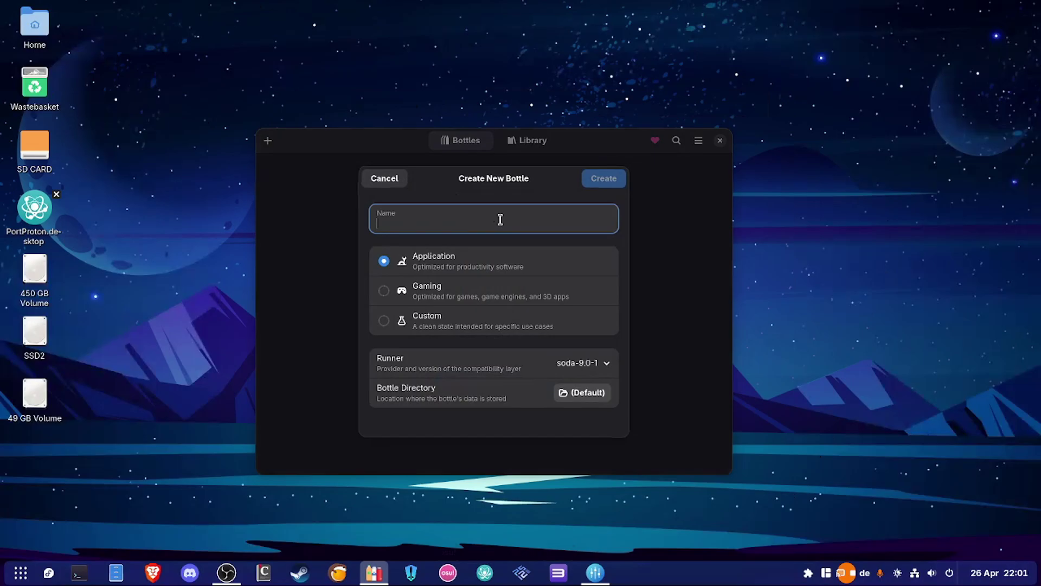
type("Need For")
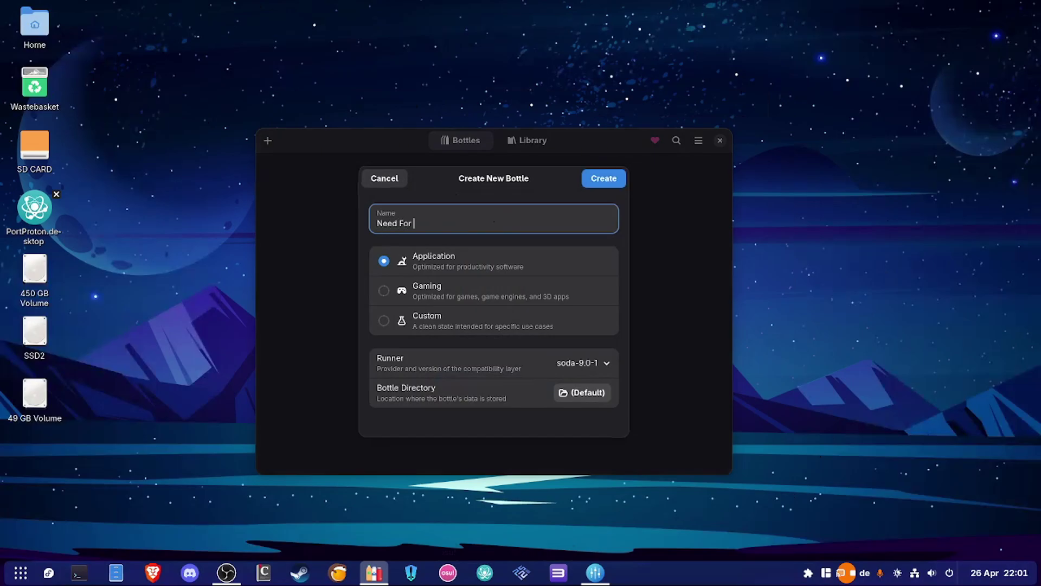
type(" Speed Most Wanted Redux V3")
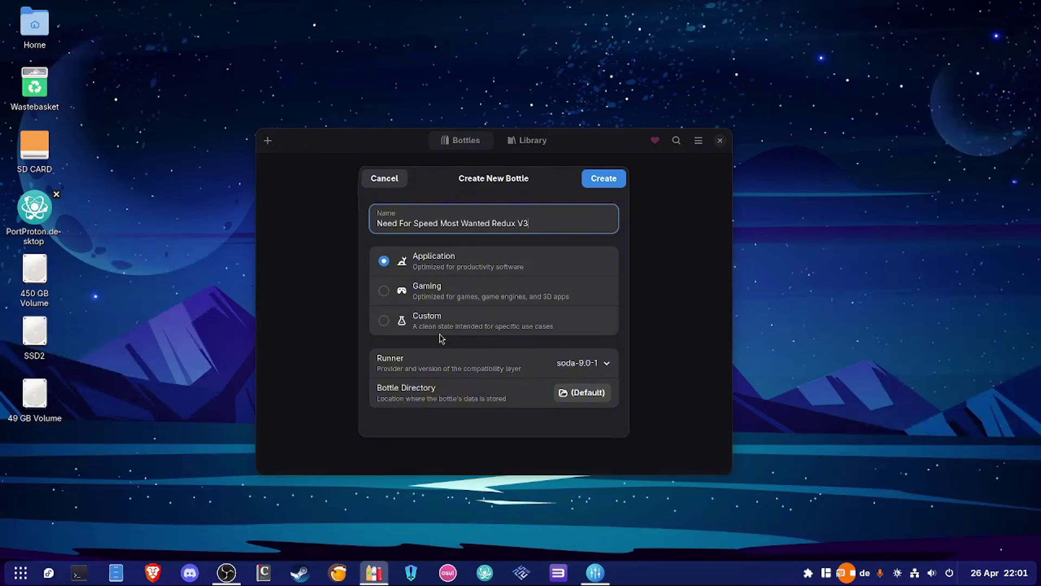
left_click(383, 293)
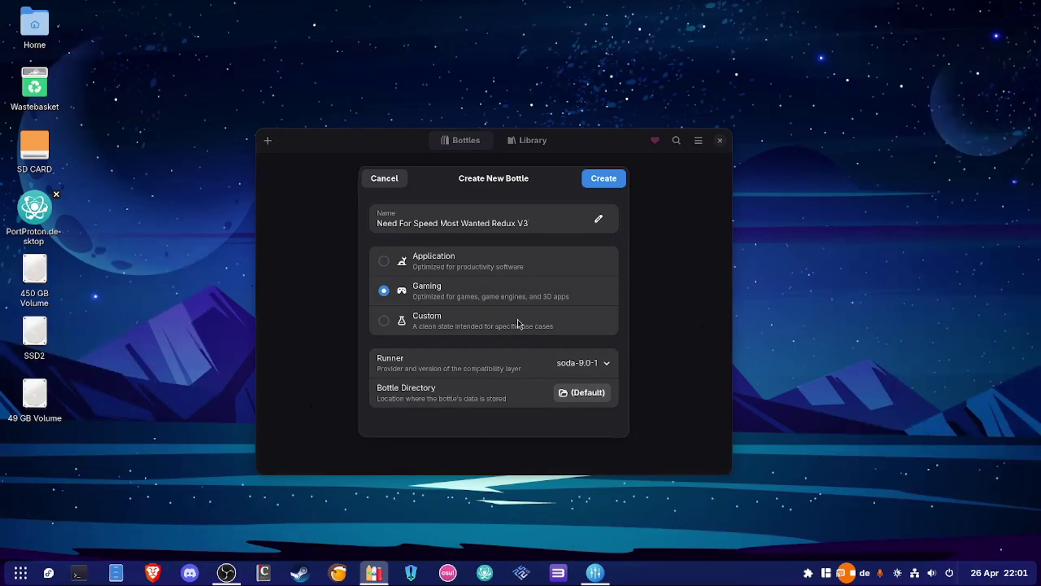
left_click(602, 182)
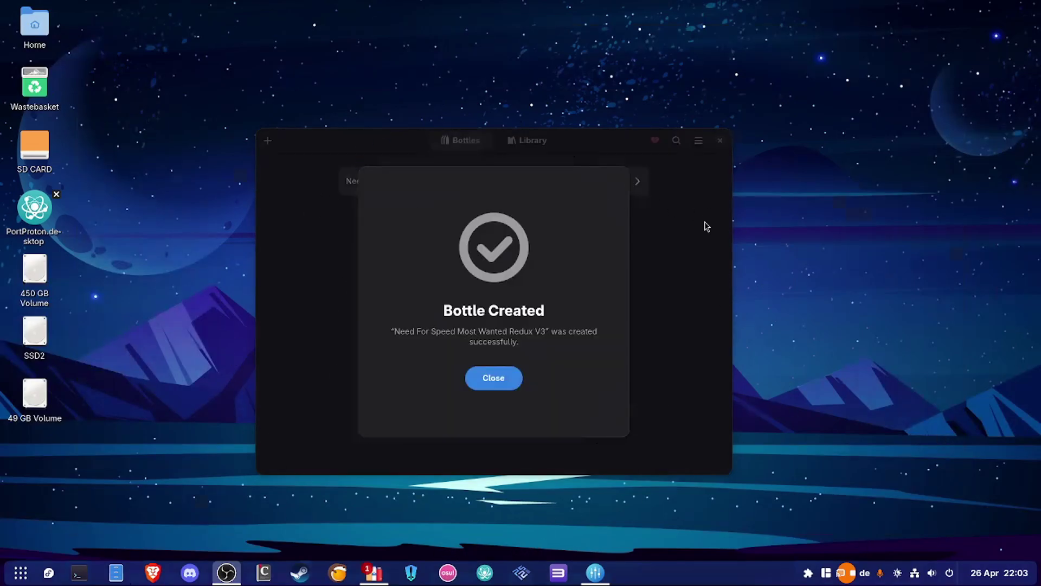
left_click(490, 381)
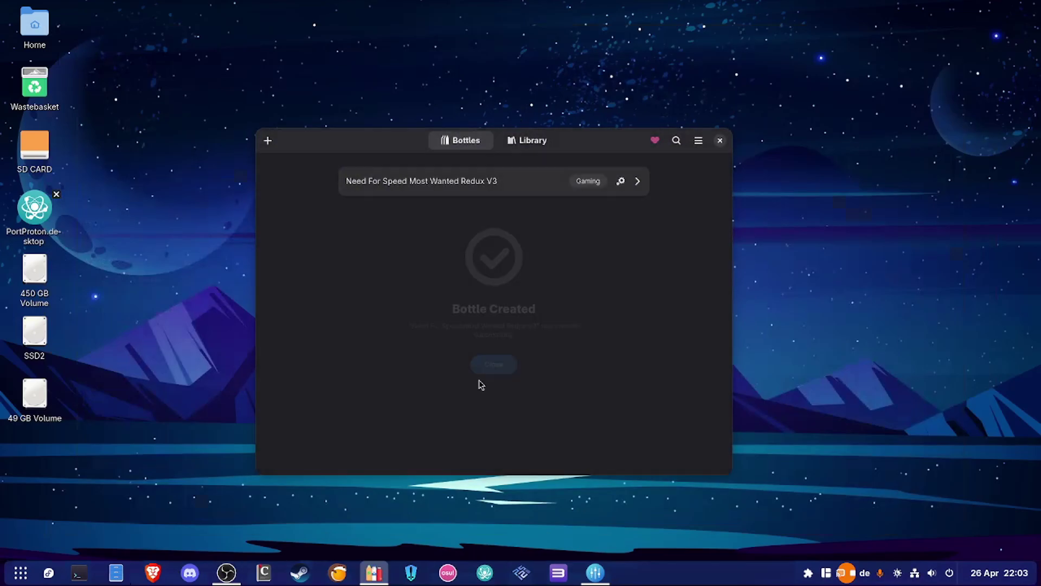